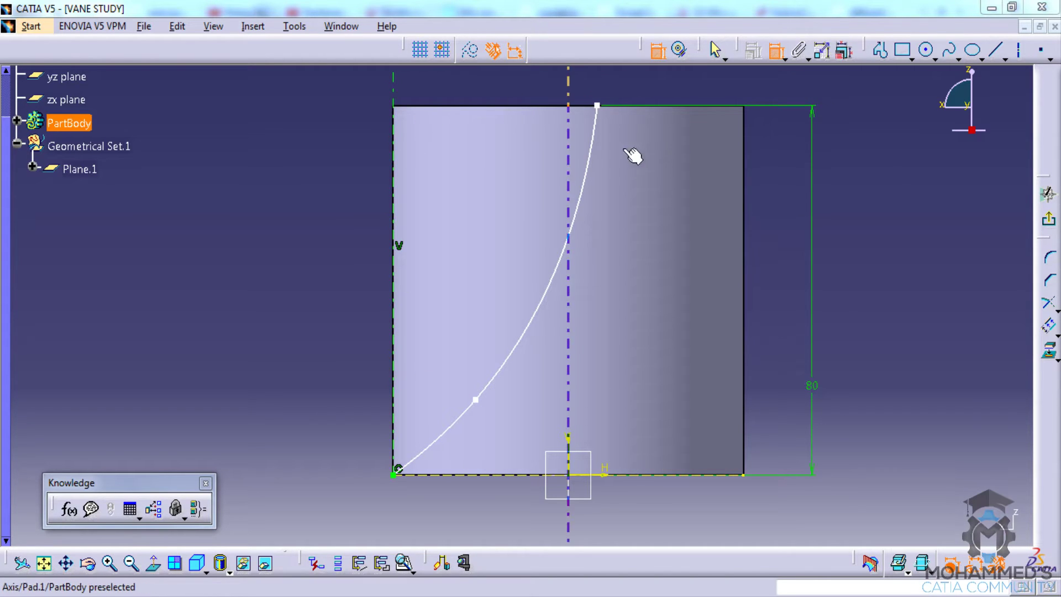
Glance at the Curved vane design tut part, then return to the VANE STUDY sketch
click(336, 26)
click(348, 127)
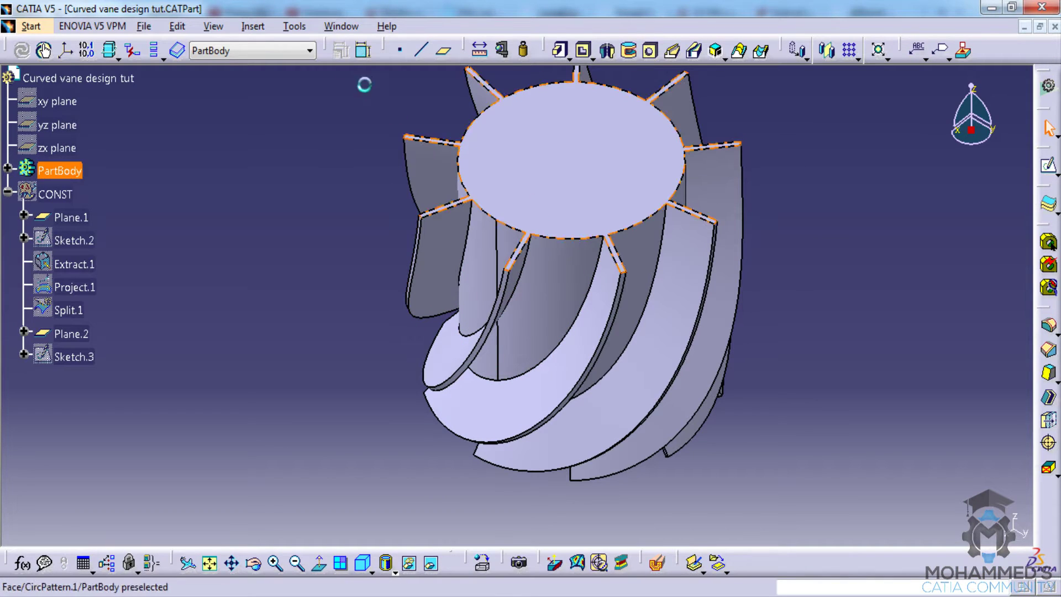
click(341, 25)
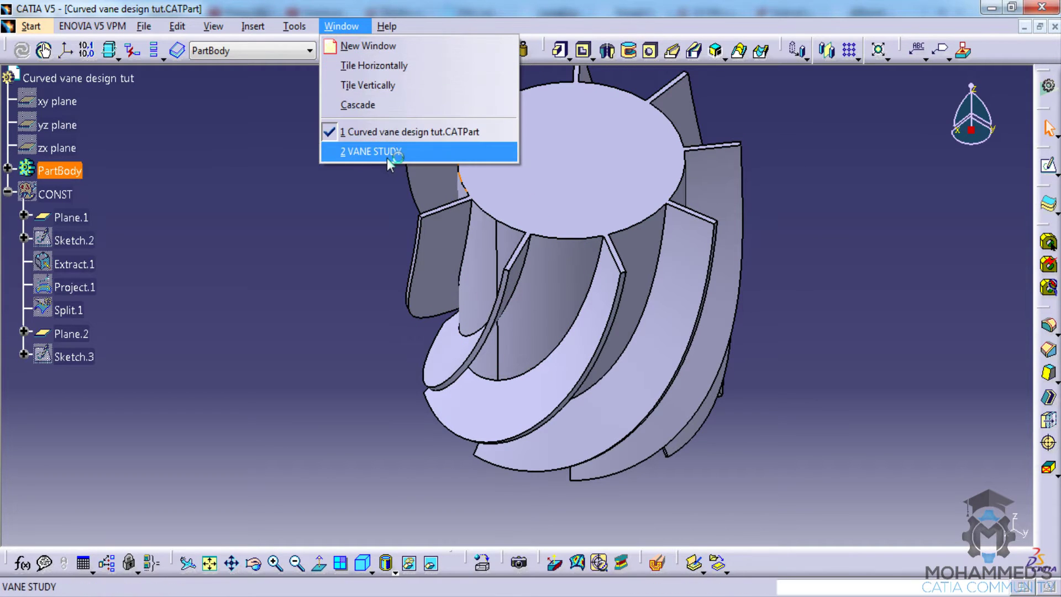
click(371, 152)
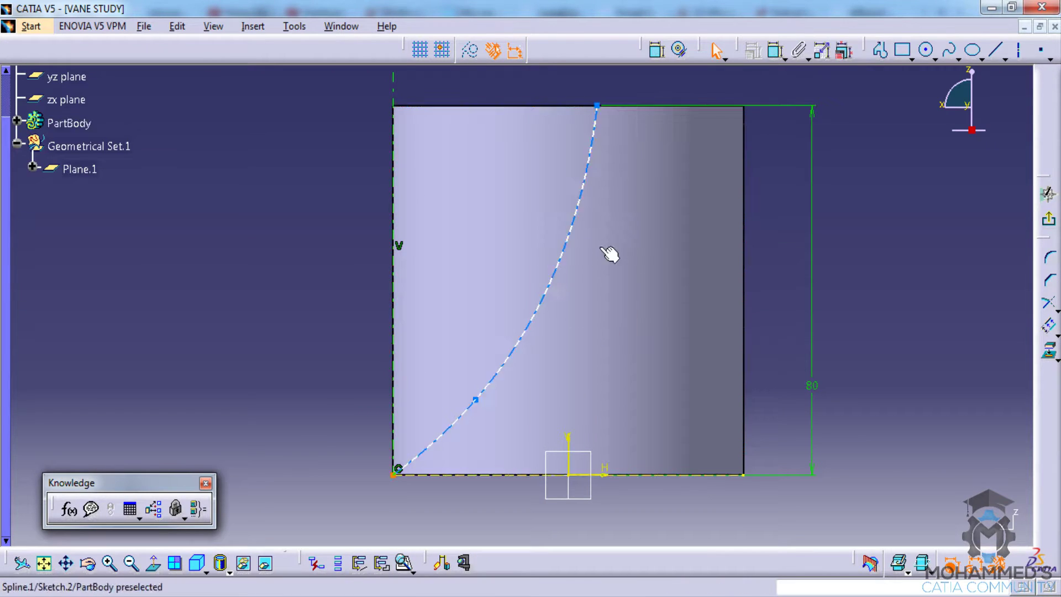
middle_drag(635, 239, 628, 284)
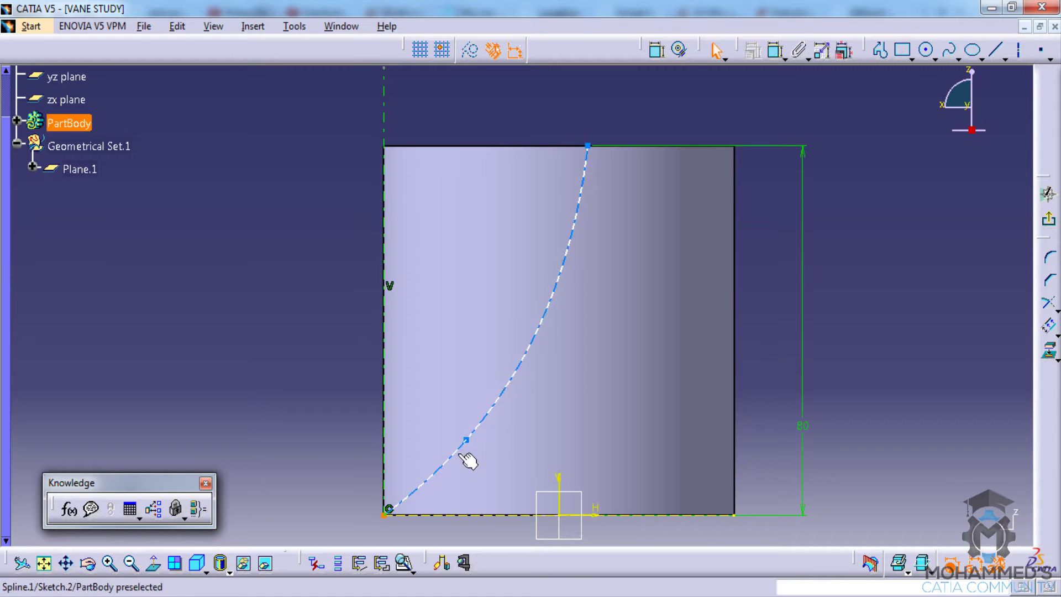
Dimension the spline's middle point 5 mm from the rectangle's bottom edge
click(751, 50)
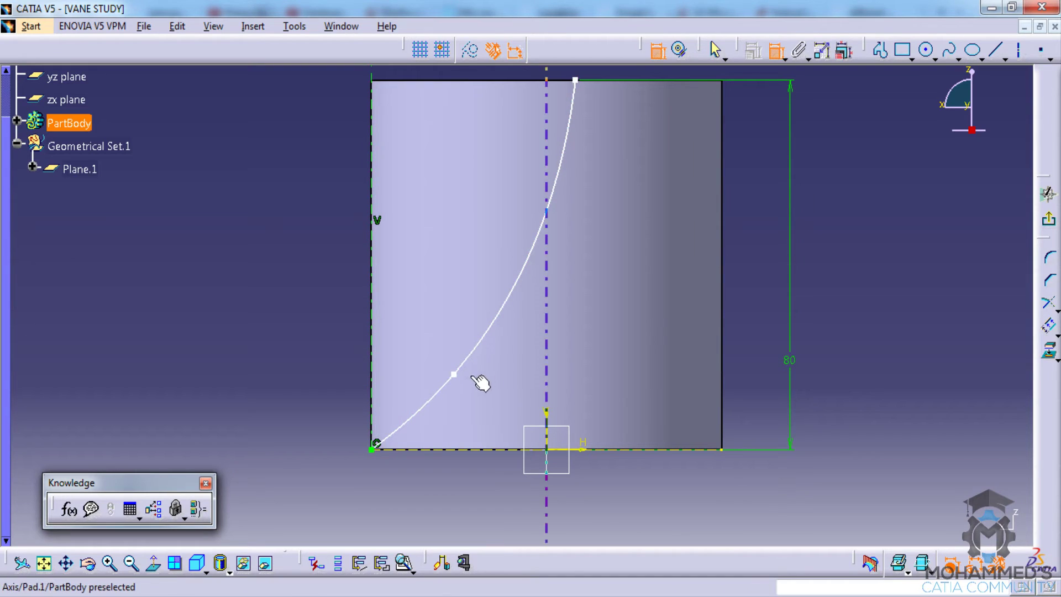
click(454, 375)
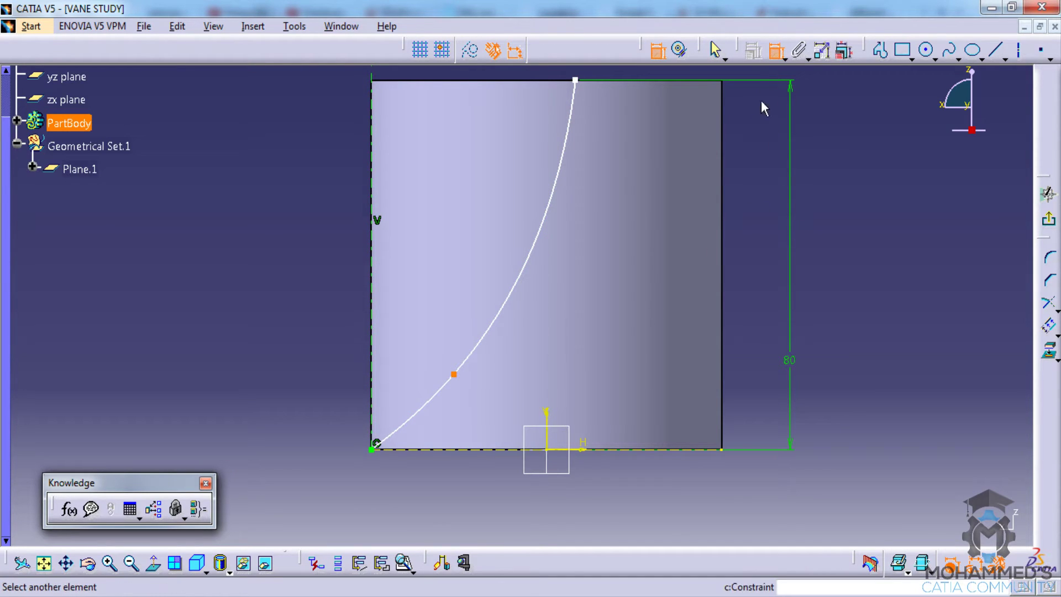
click(631, 450)
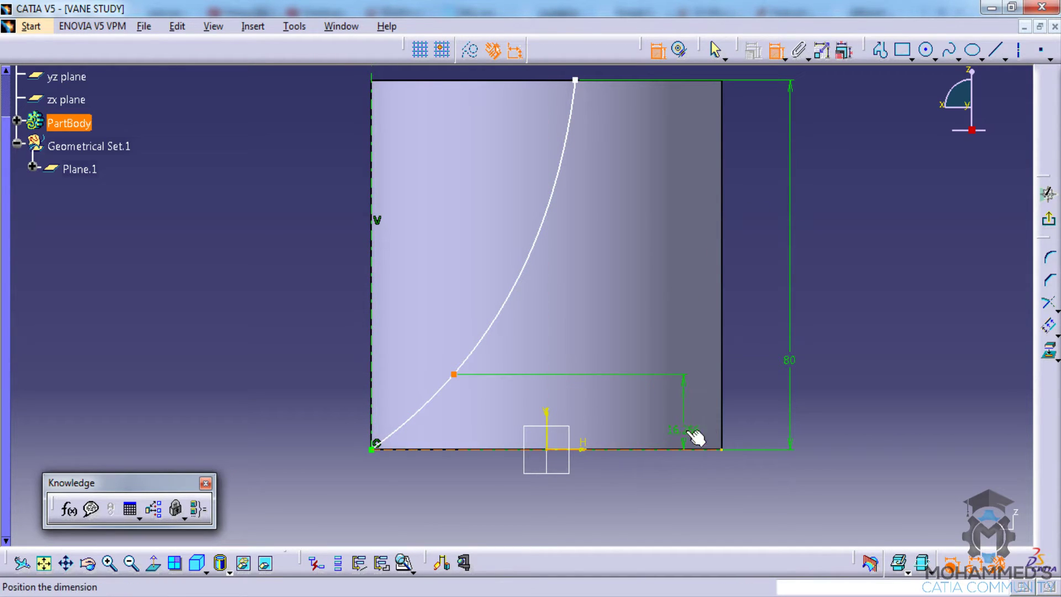
click(743, 419)
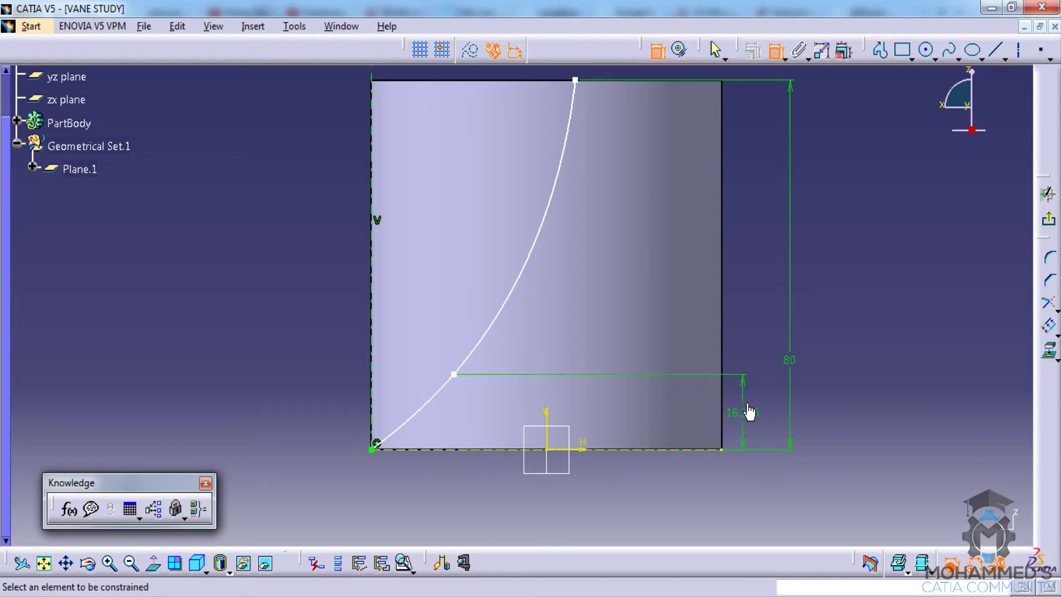
double_click(748, 412)
text(5mm)
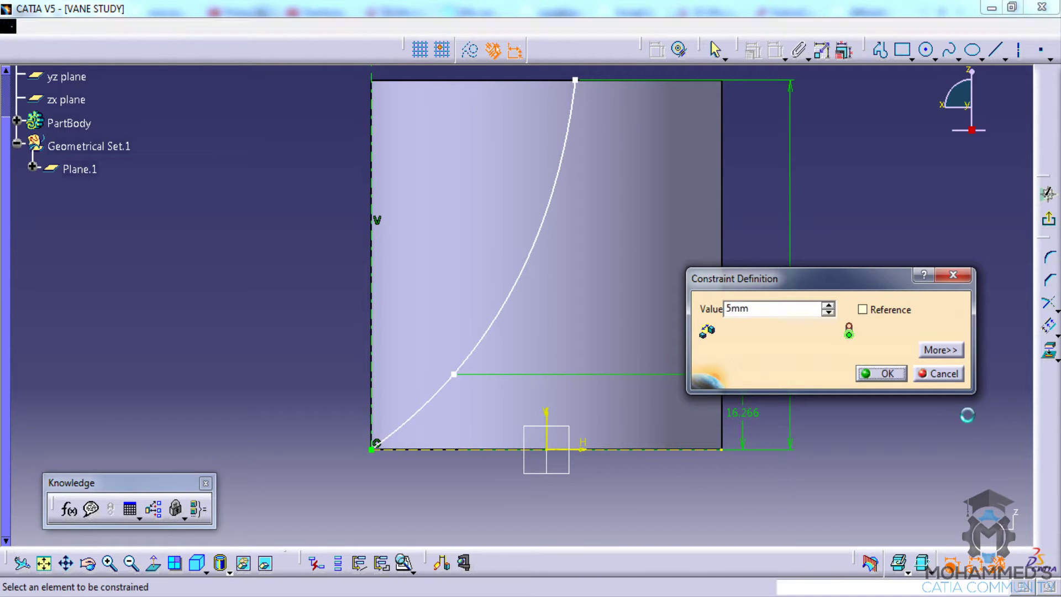
key(Return)
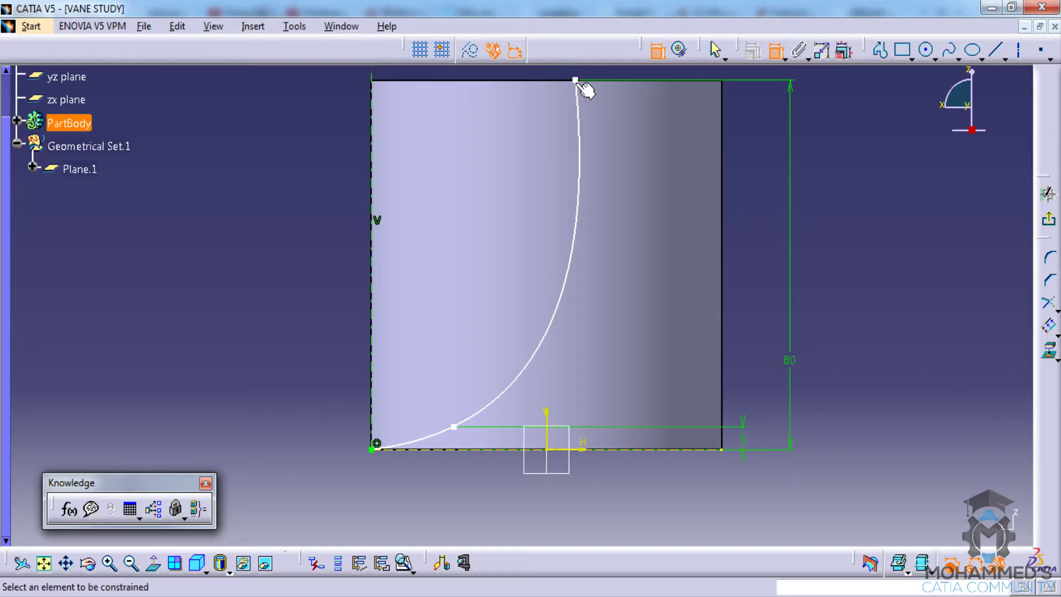
text(c:Trim)
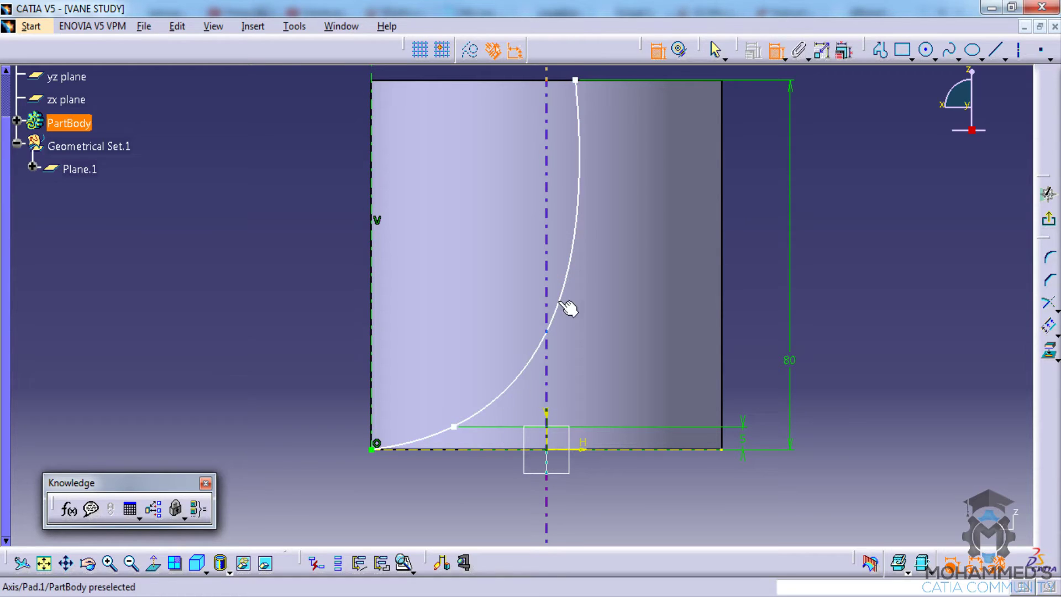
Draw two axes from the spline's bottom endpoint, past the middle point and the top endpoint
click(1020, 51)
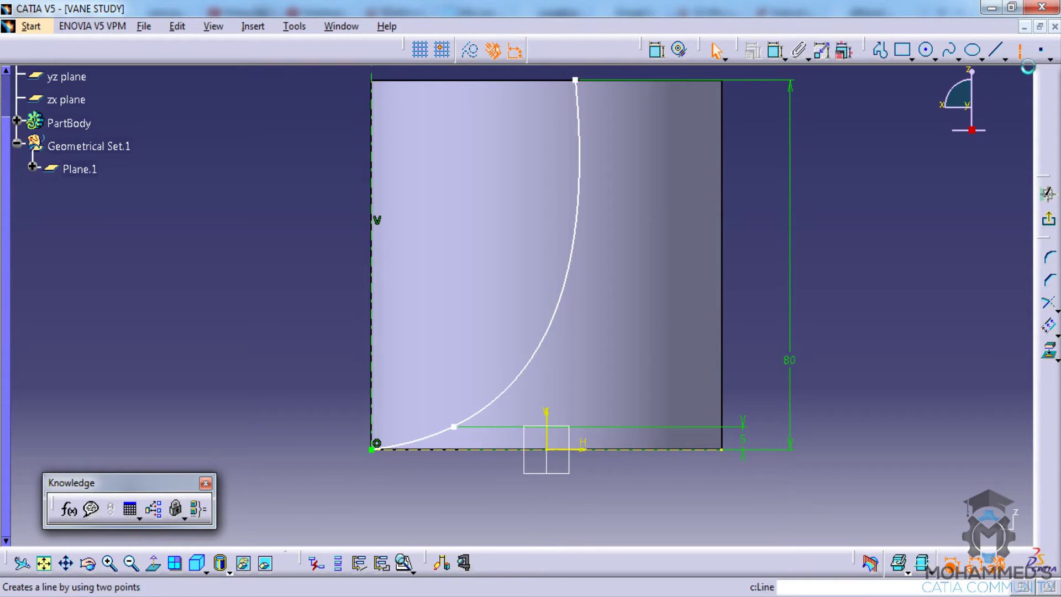
click(375, 446)
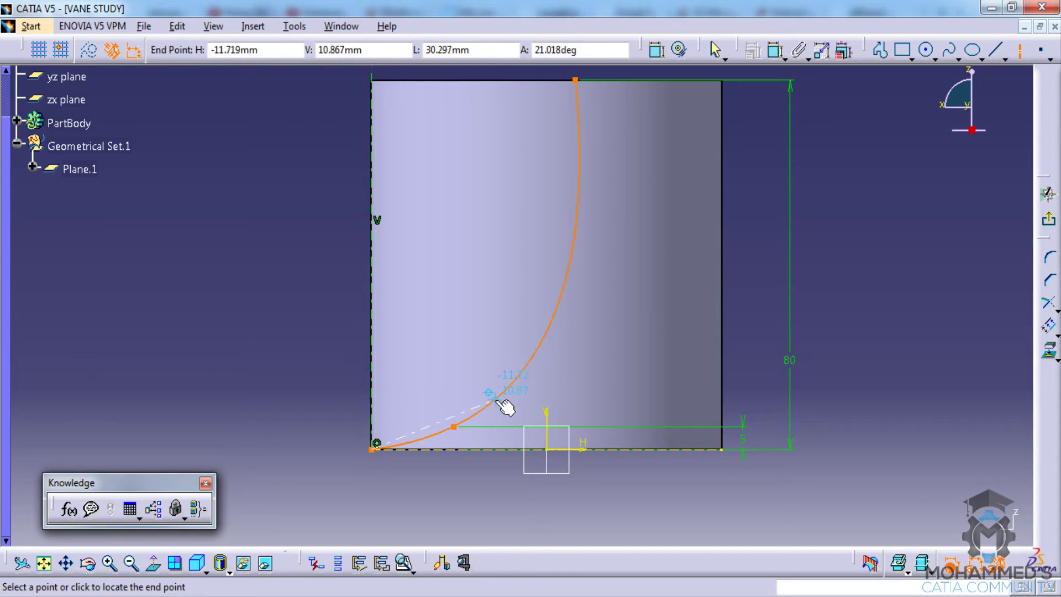
click(589, 389)
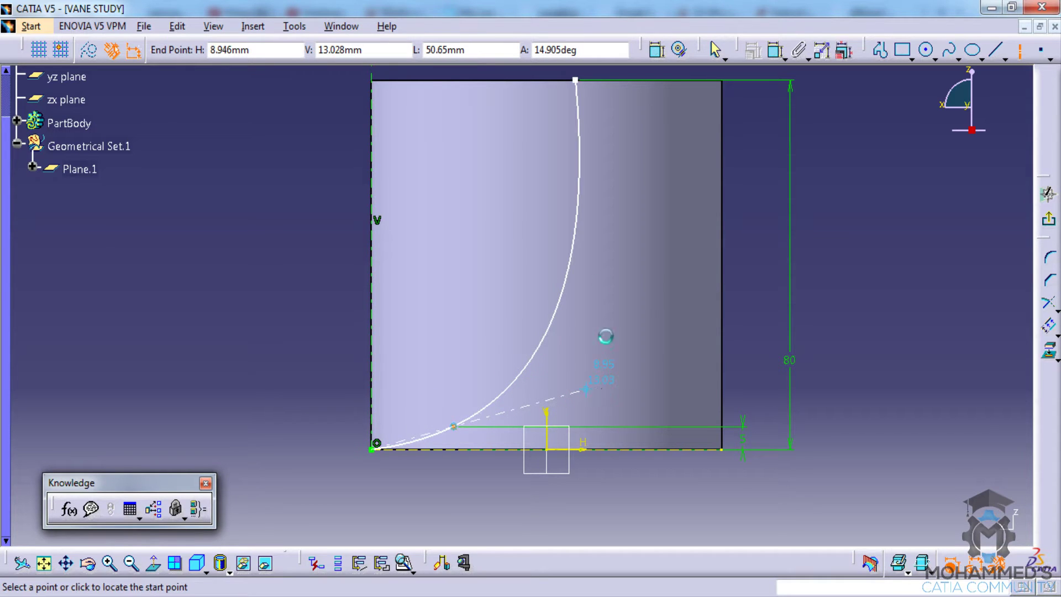
click(376, 447)
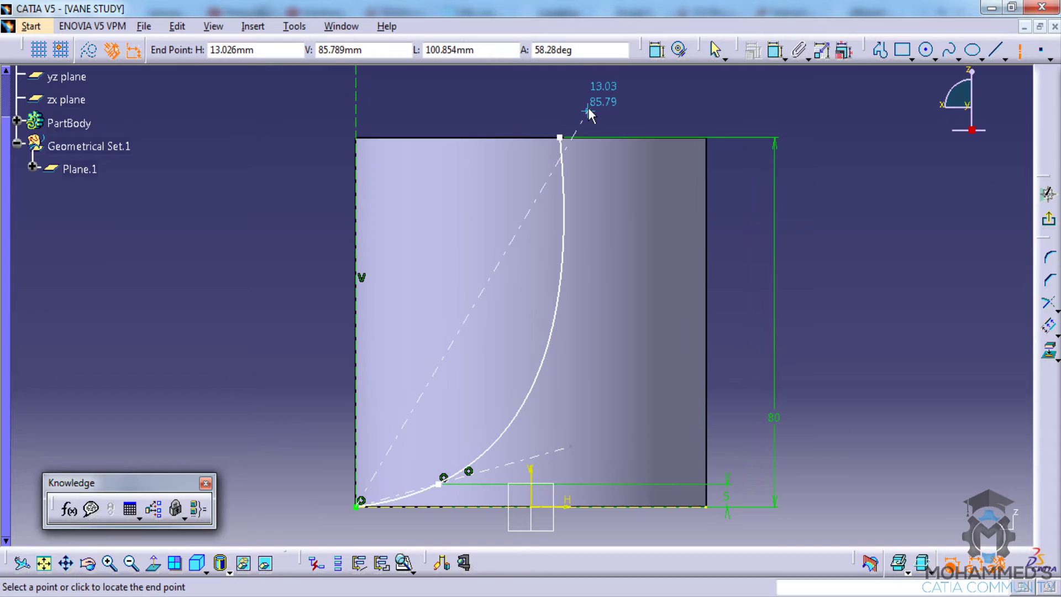
click(584, 97)
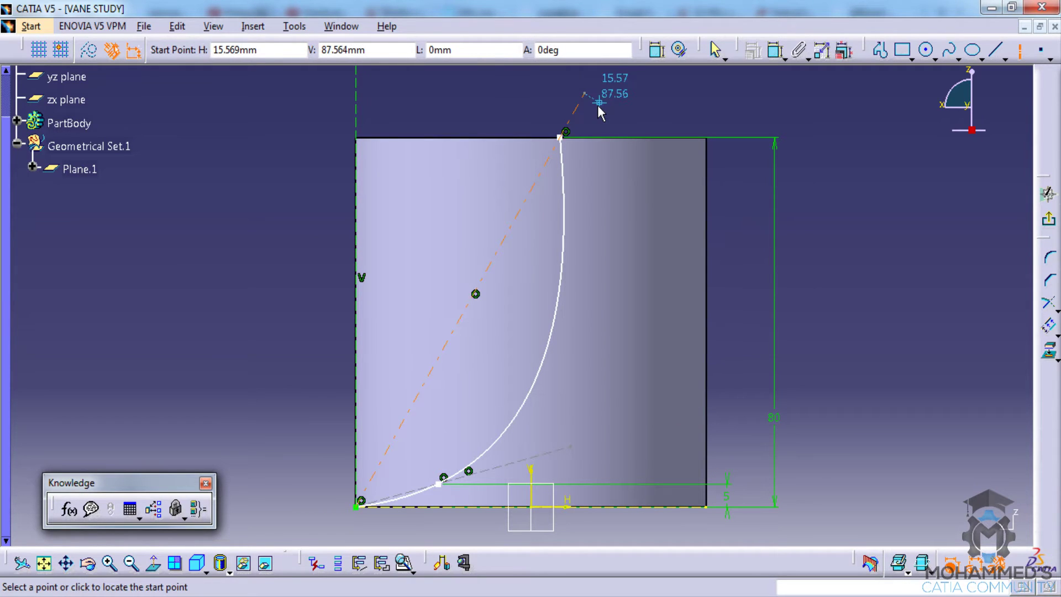
middle_drag(504, 218, 521, 258)
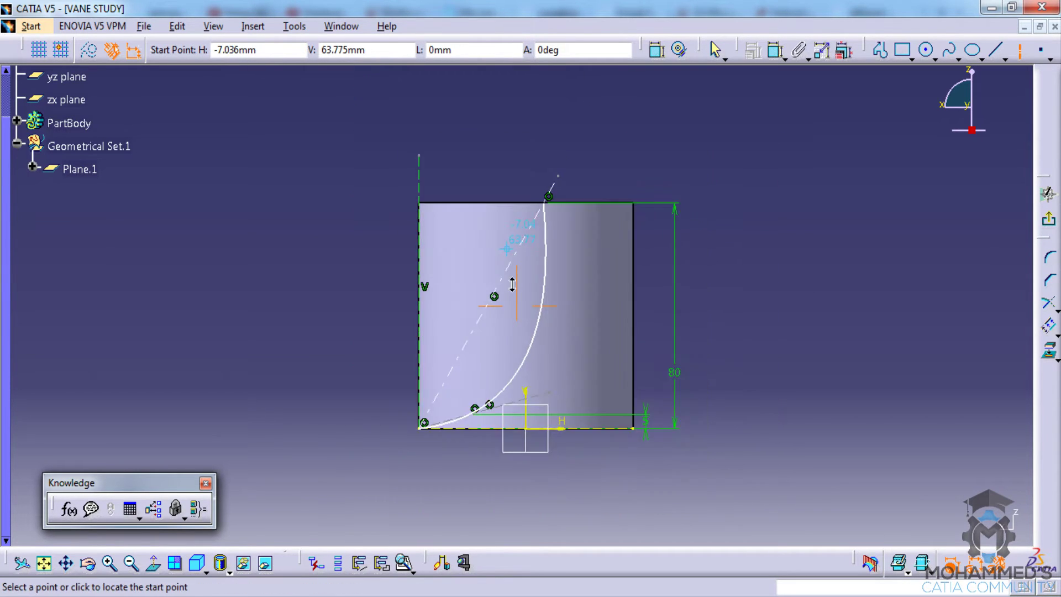
key(Escape)
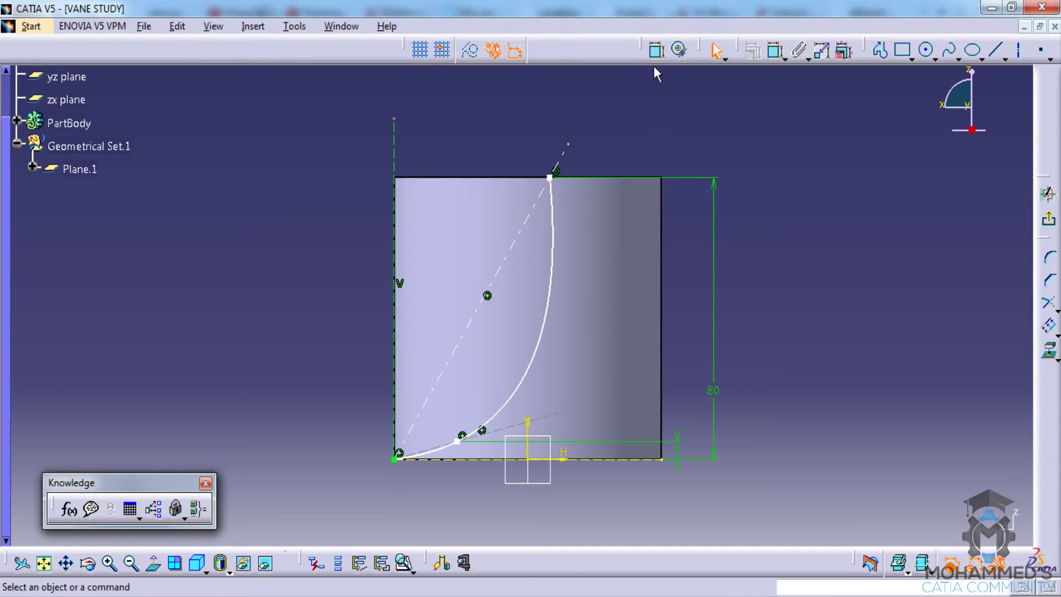
Add angle dimensions between each axis and the bottom edge, reading 14.905° and 59.776°
click(658, 51)
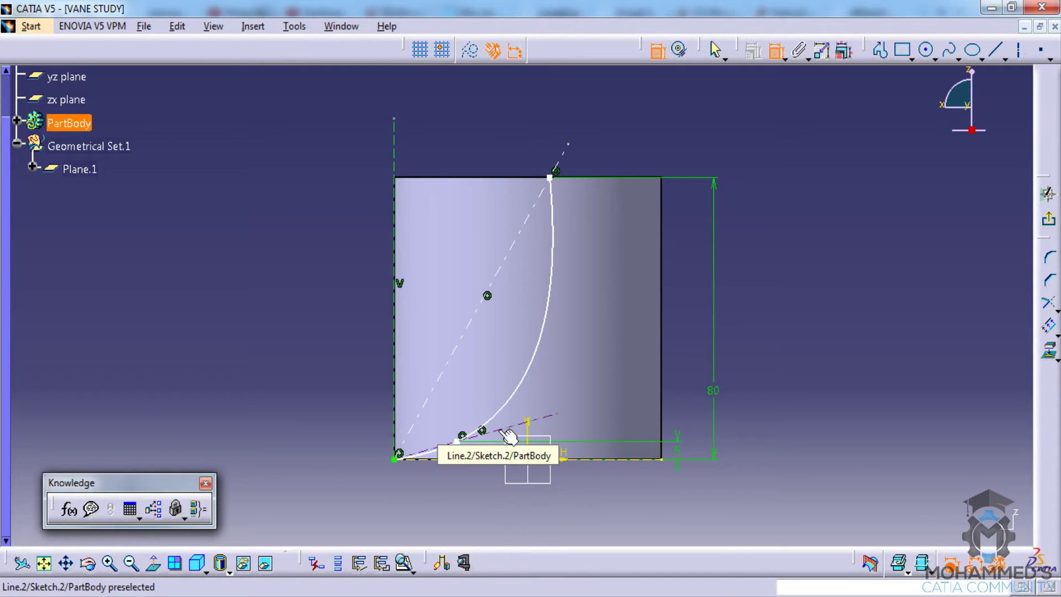
click(523, 427)
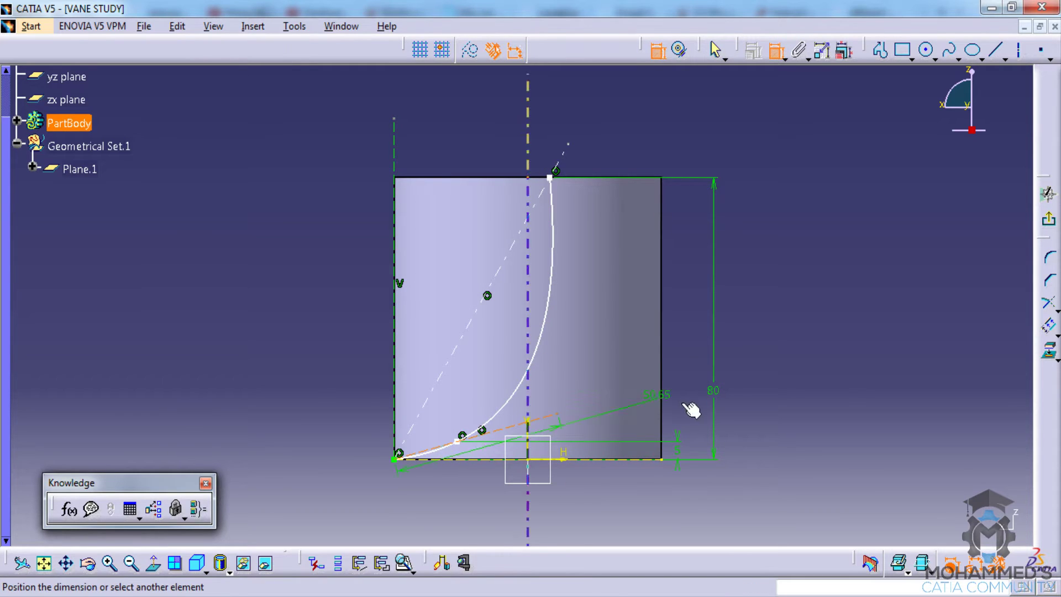
click(648, 460)
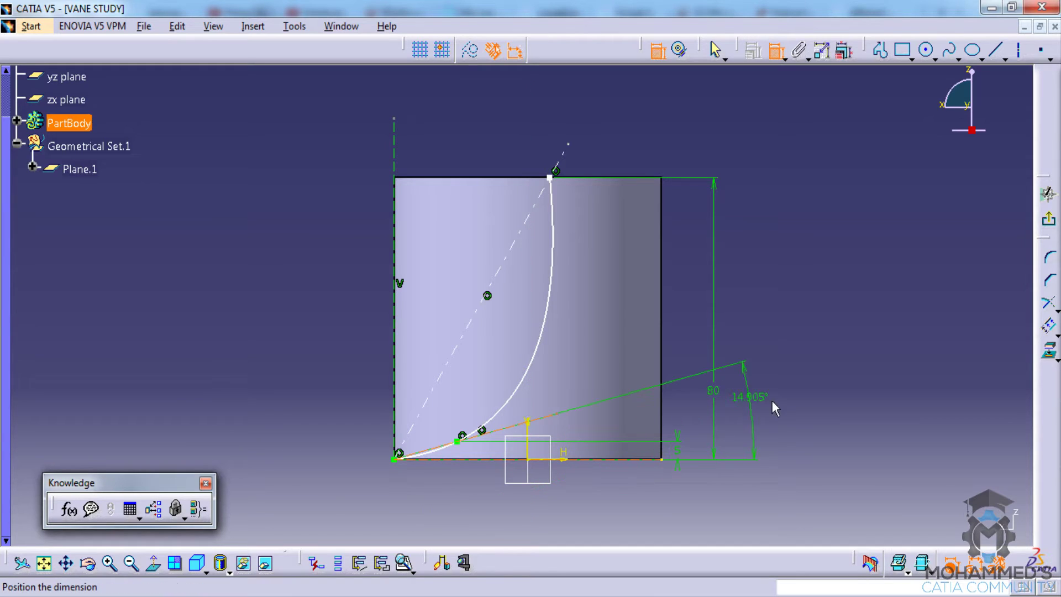
click(779, 397)
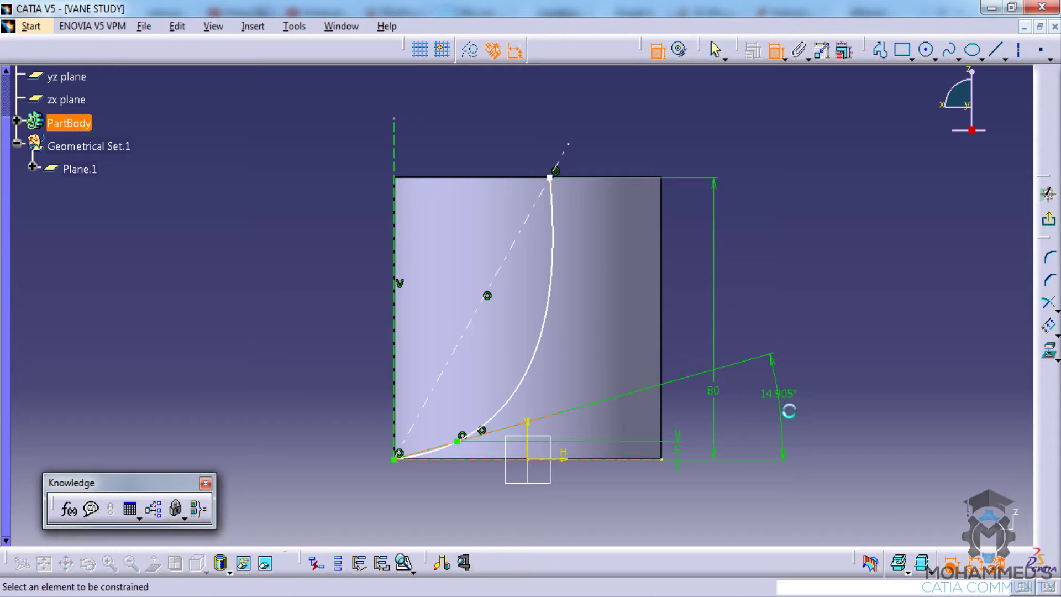
click(562, 160)
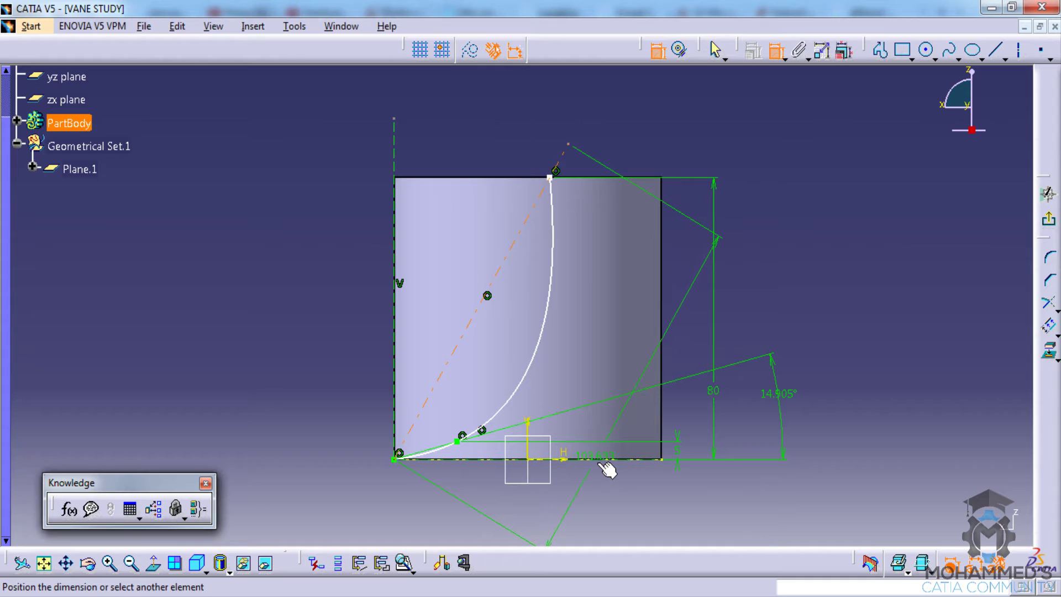
click(609, 464)
click(807, 332)
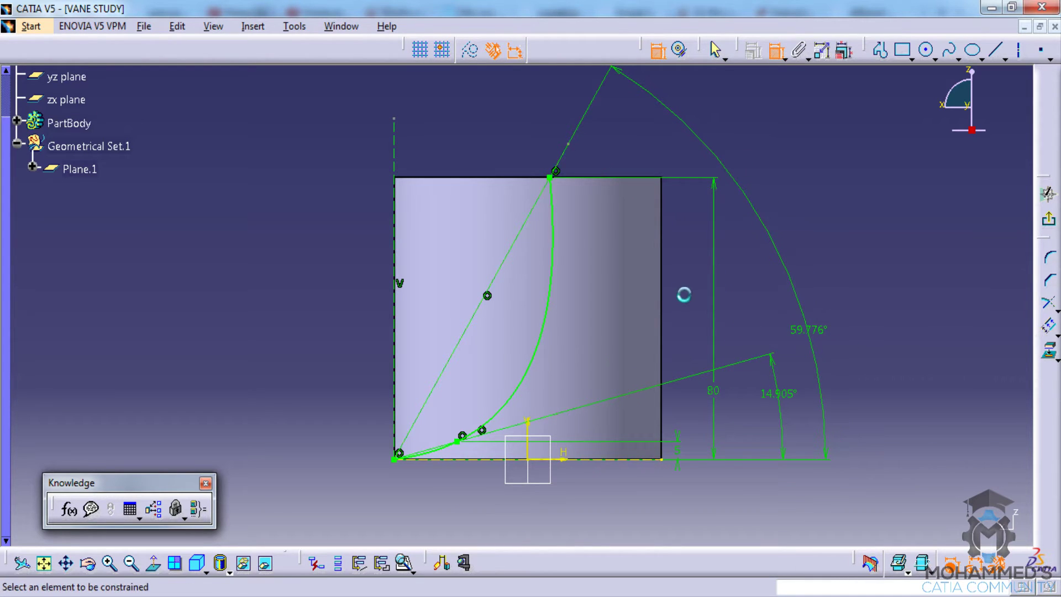
Set the steeper angle to 60° and the lower angle to 30°
double_click(780, 330)
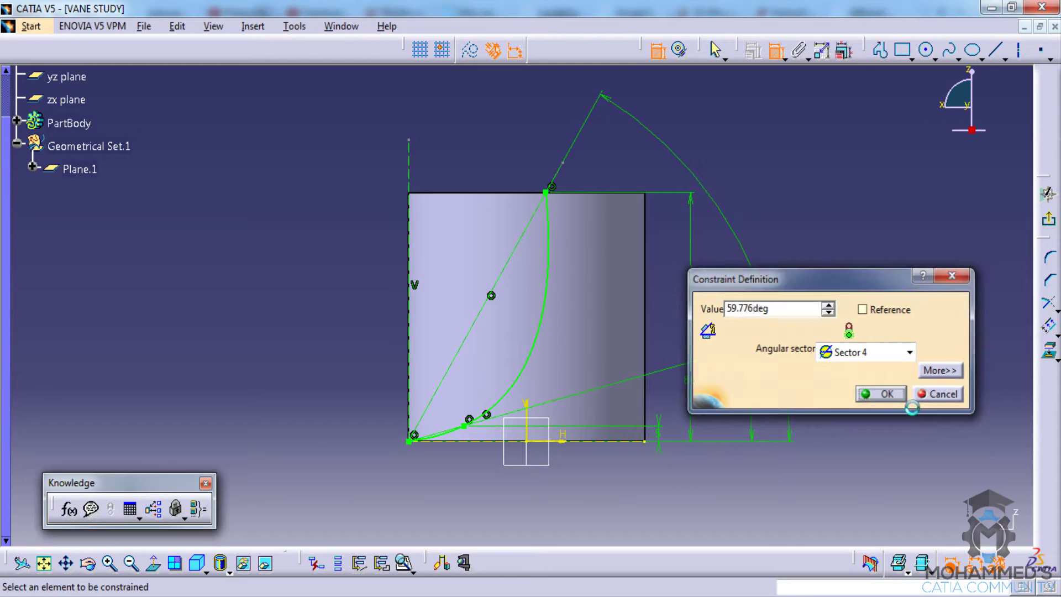
click(899, 398)
double_click(779, 330)
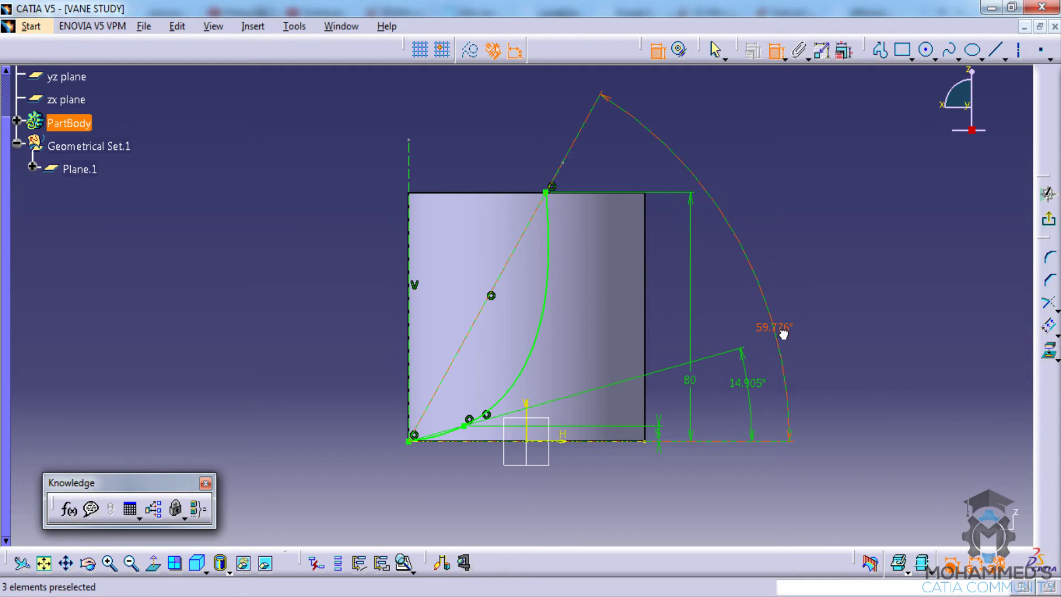
text(60deg)
key(Return)
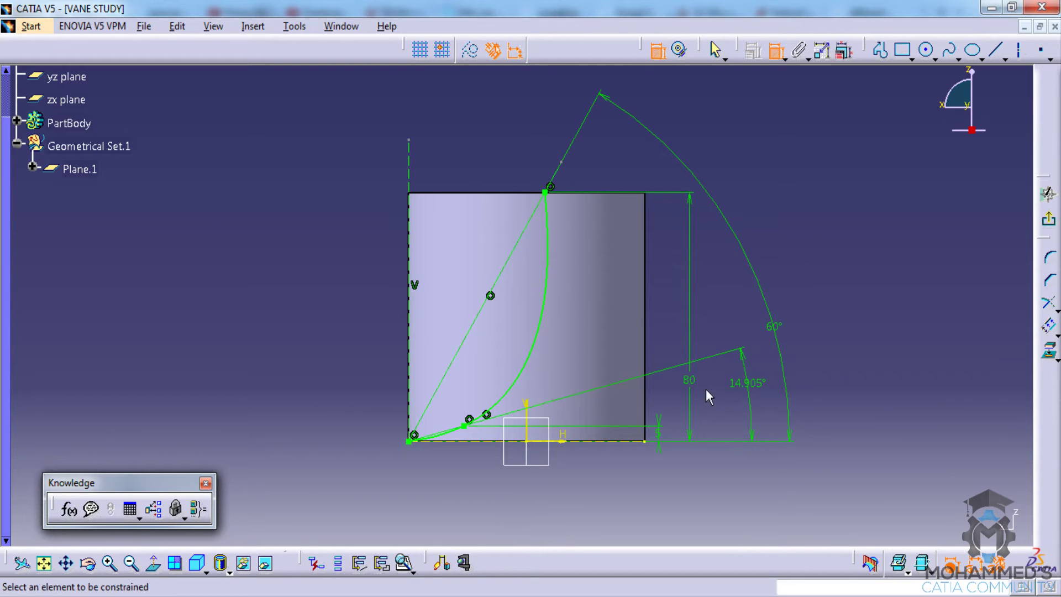
double_click(752, 390)
text(60)
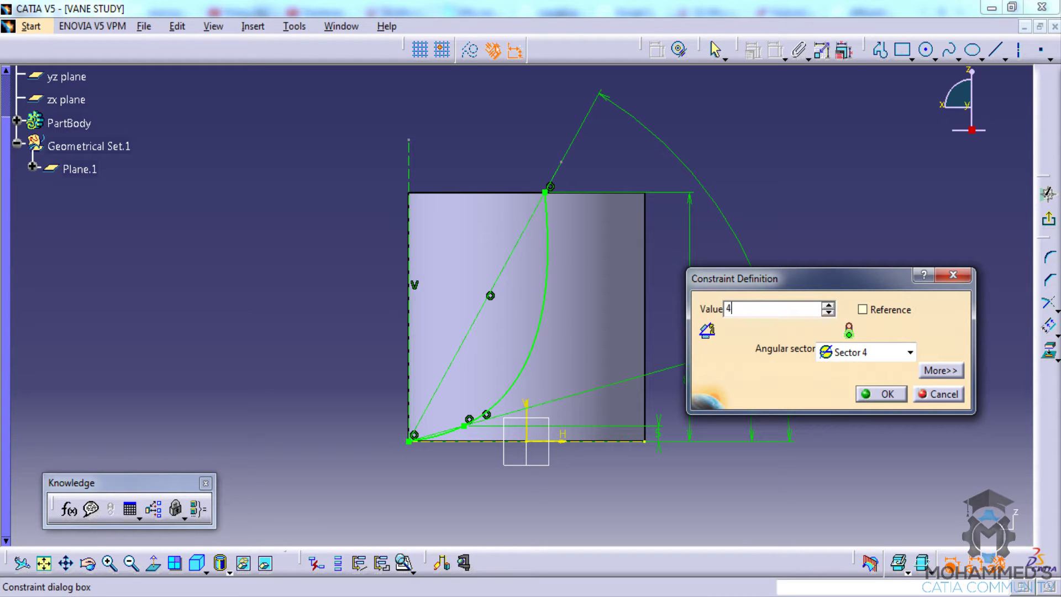
key(Return)
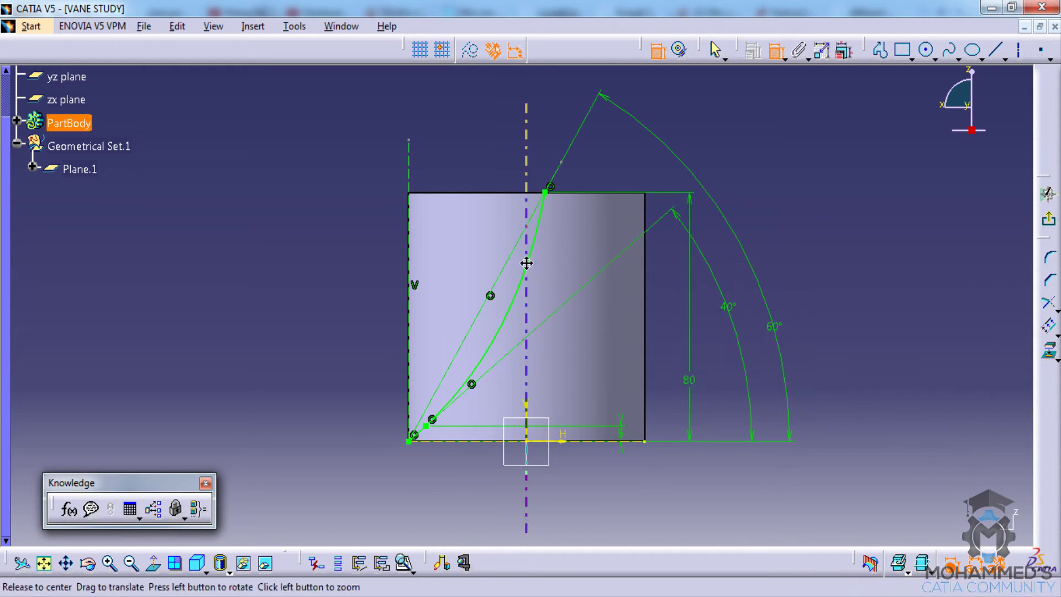
middle_drag(526, 261, 544, 237)
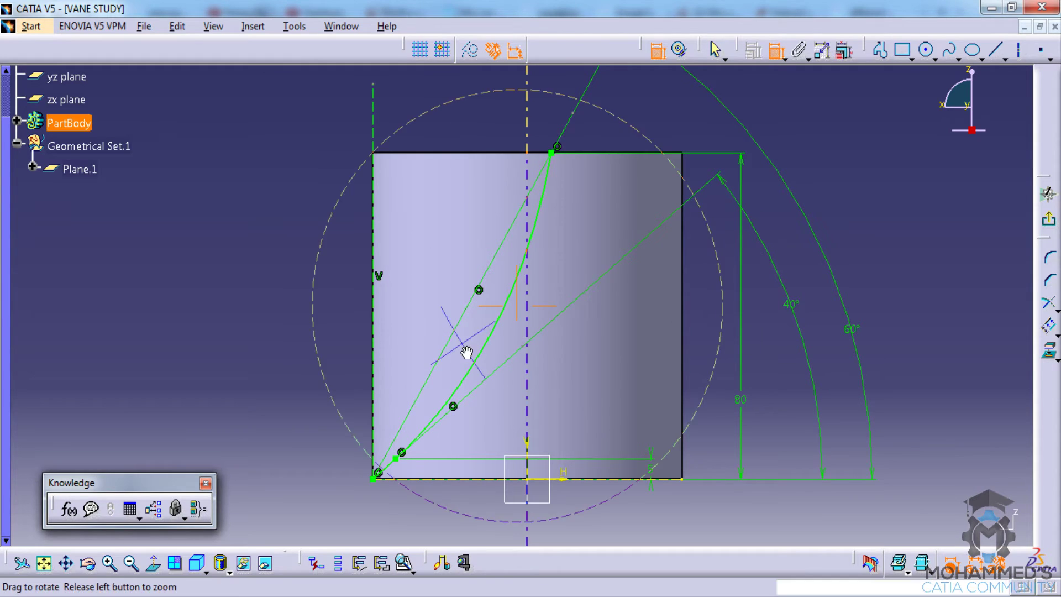
middle_drag(484, 317, 474, 360)
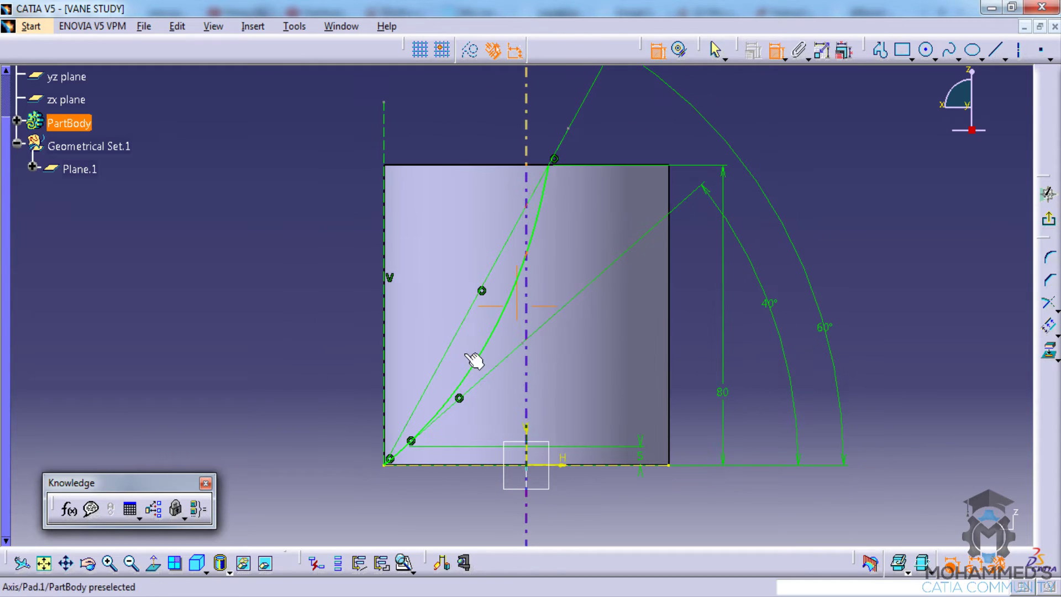
double_click(771, 305)
text(30)
key(Return)
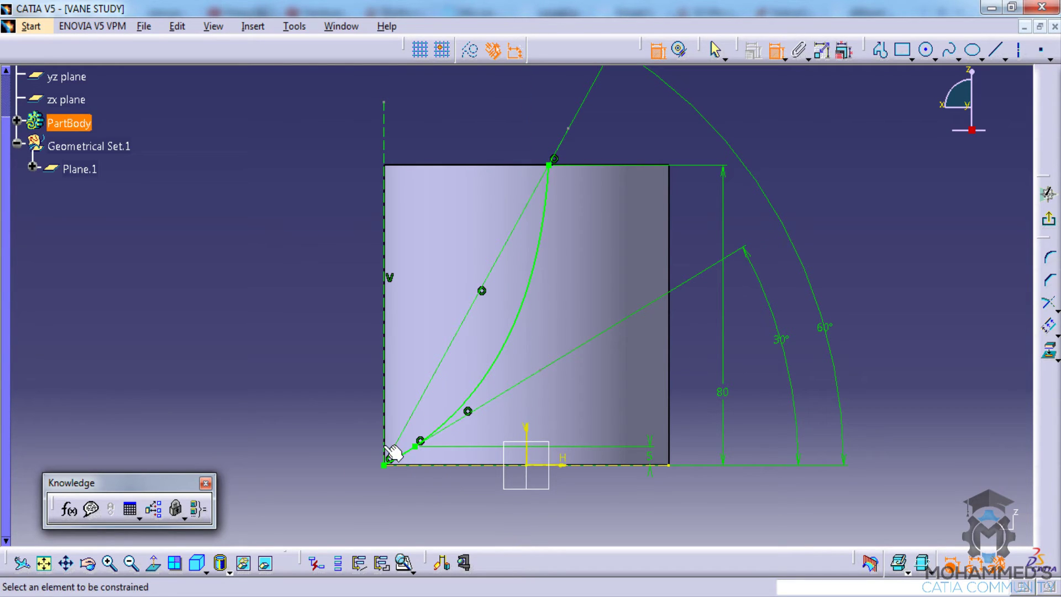
click(433, 452)
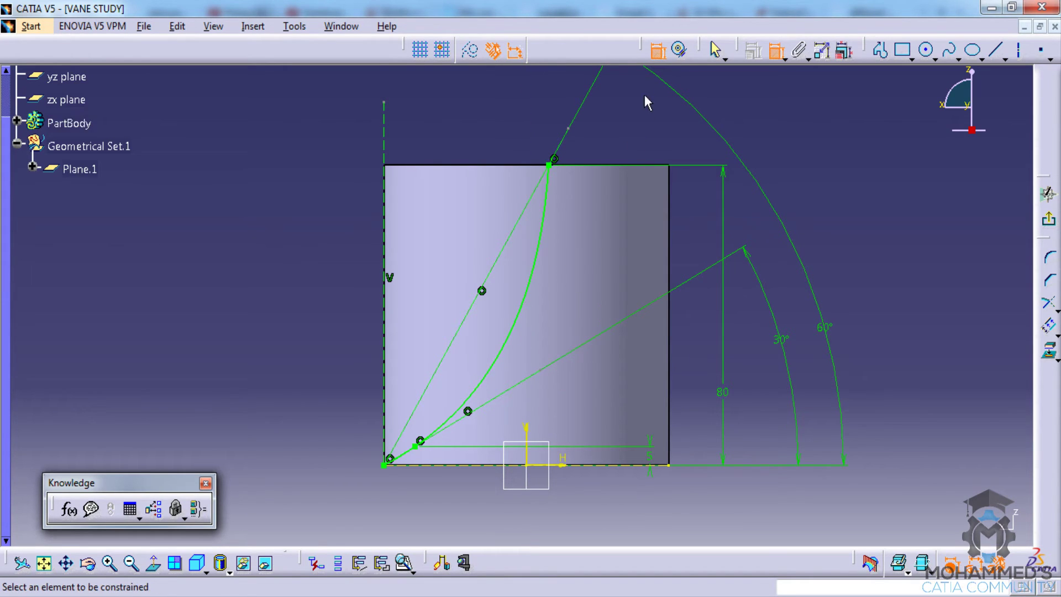
mouse_move(711, 289)
ctrl+middle_down()
mouse_move(741, 351)
mouse_move(602, 284)
ctrl+middle_up()
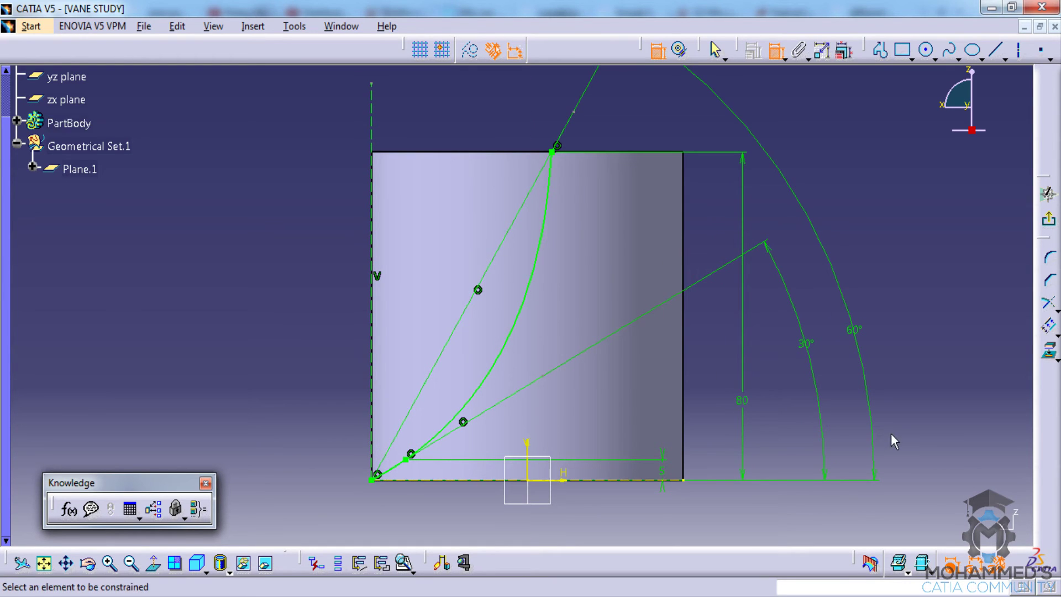
mouse_move(552, 386)
ctrl+middle_down()
mouse_move(556, 406)
mouse_move(505, 395)
ctrl+middle_up()
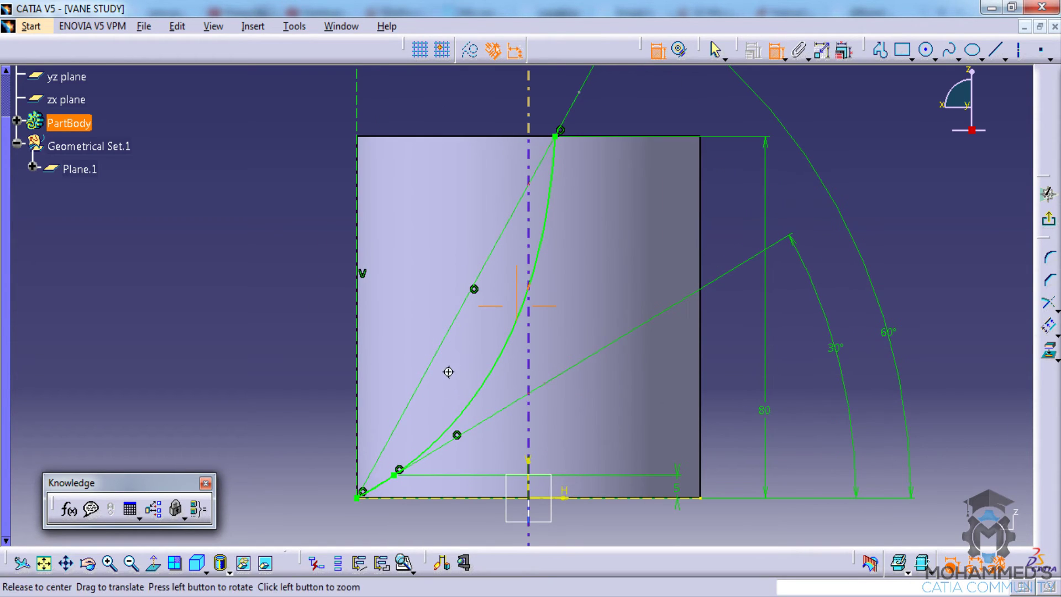
middle_drag(448, 372, 390, 391)
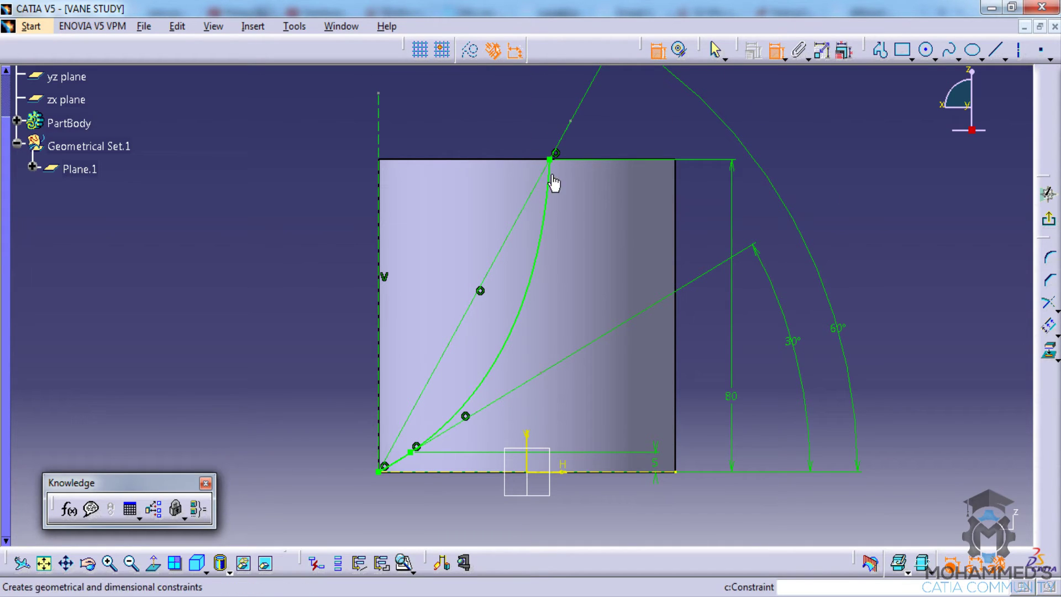
click(413, 452)
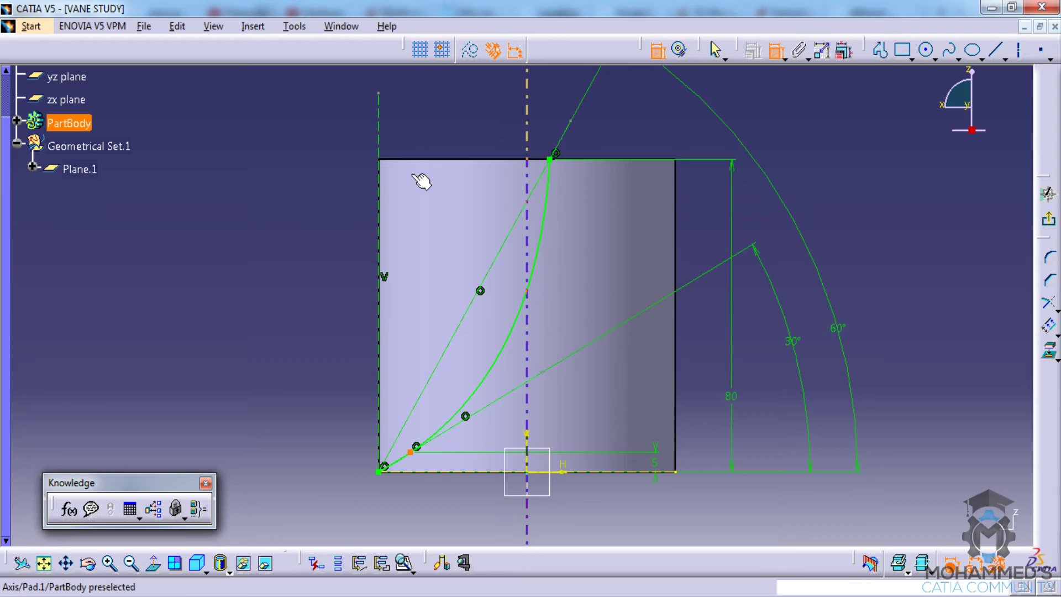
click(382, 139)
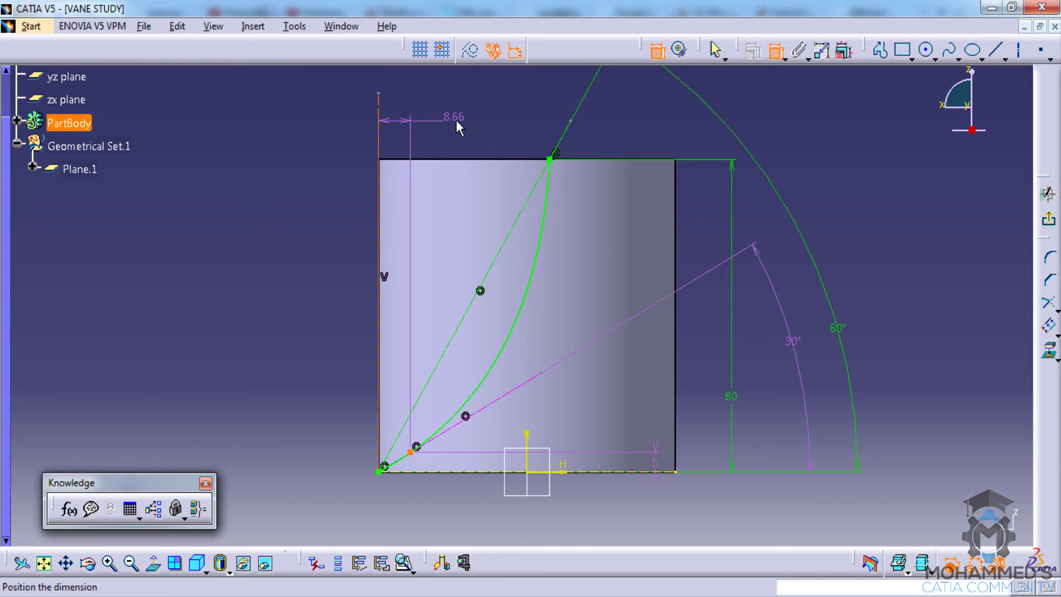
click(456, 117)
right_click(457, 117)
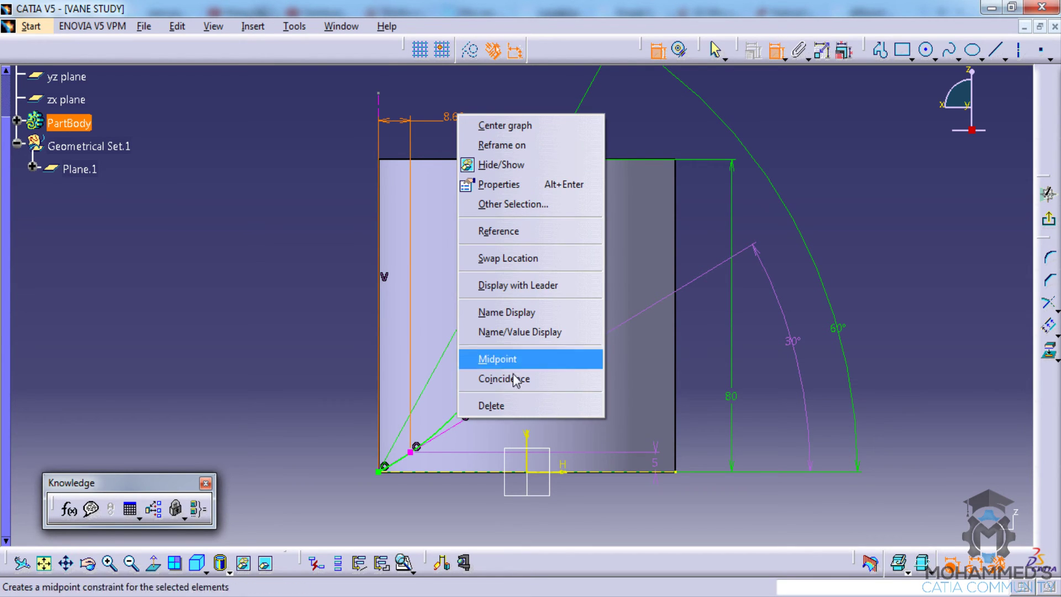
click(507, 407)
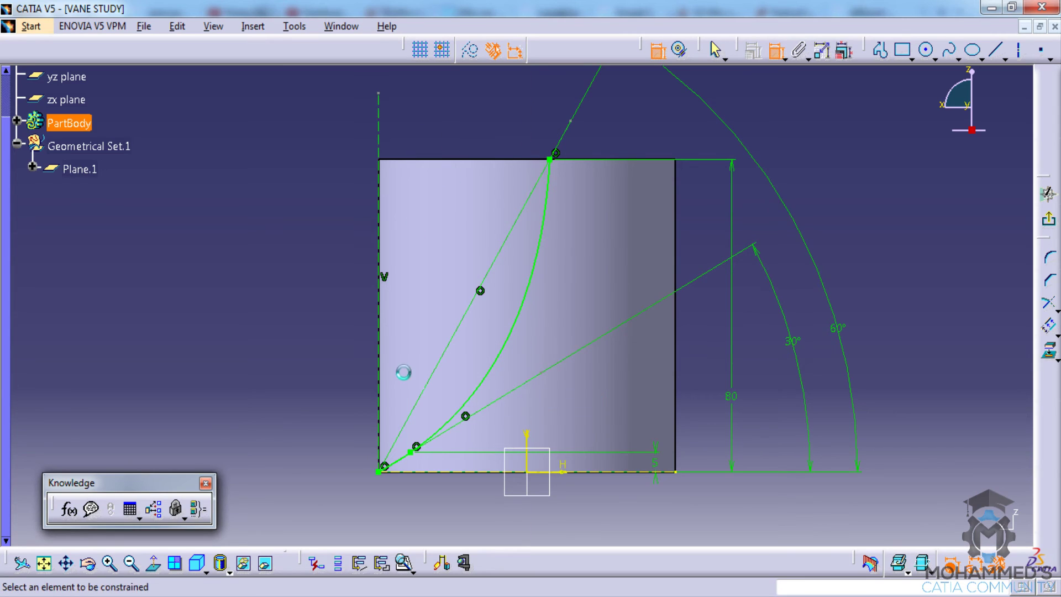